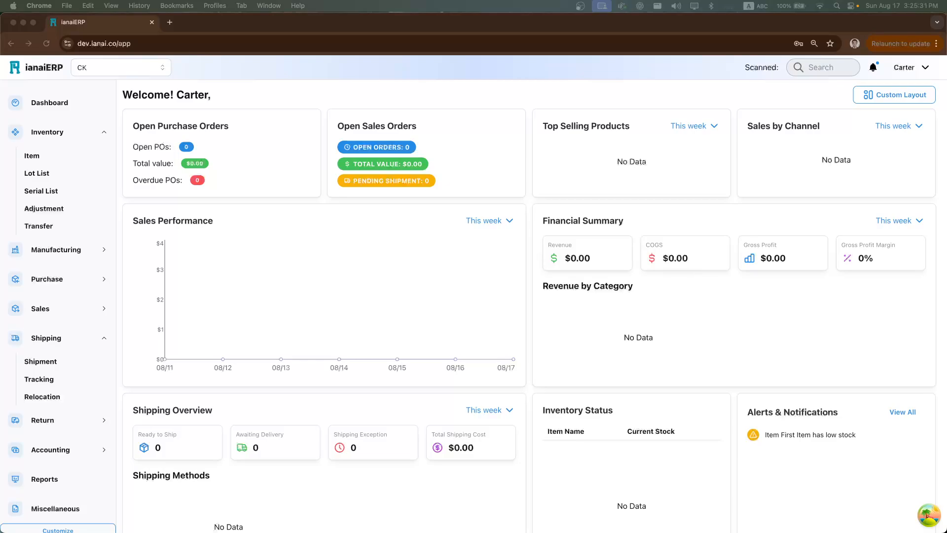
Review a blank inventory adjustment form and the stock levels in the item list.
{"action": "left_click", "coordinate": [419, 104]}
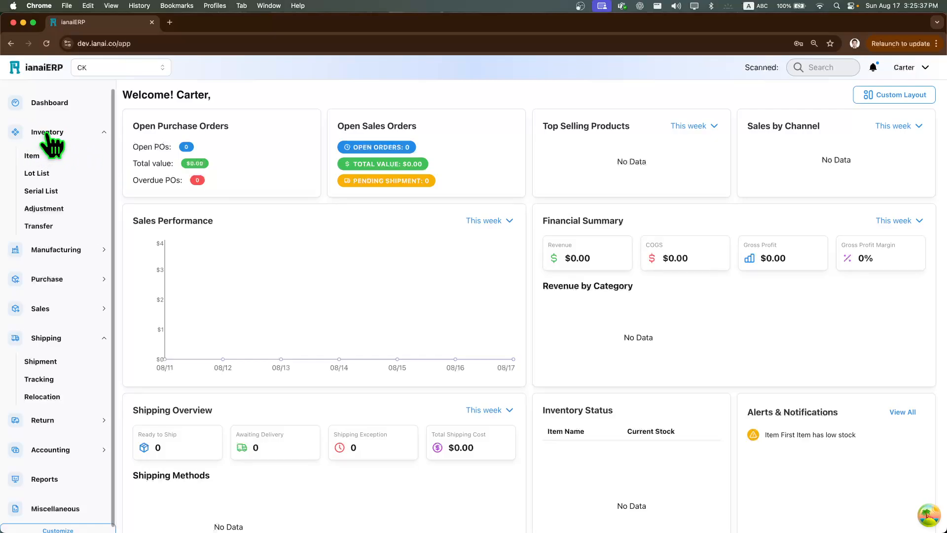
{"action": "left_click", "coordinate": [50, 210]}
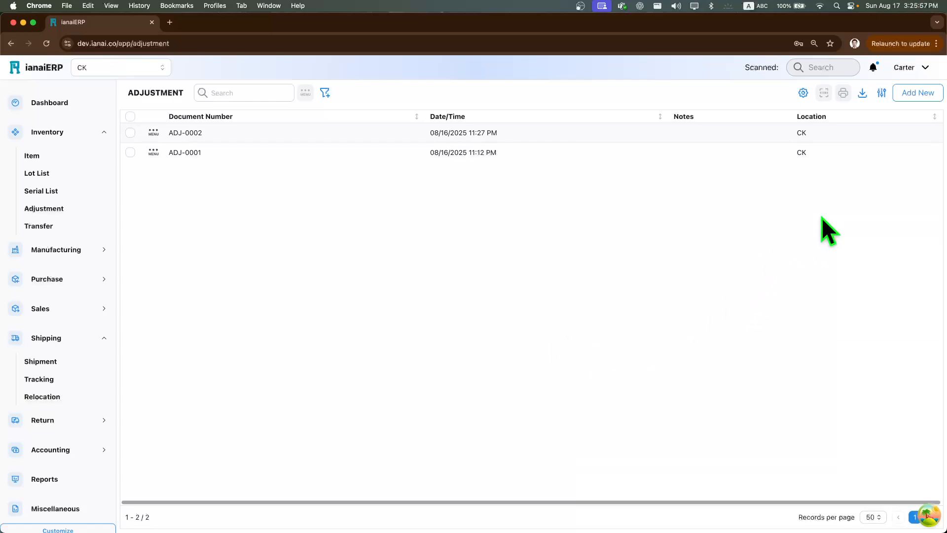
{"action": "left_click", "coordinate": [917, 101]}
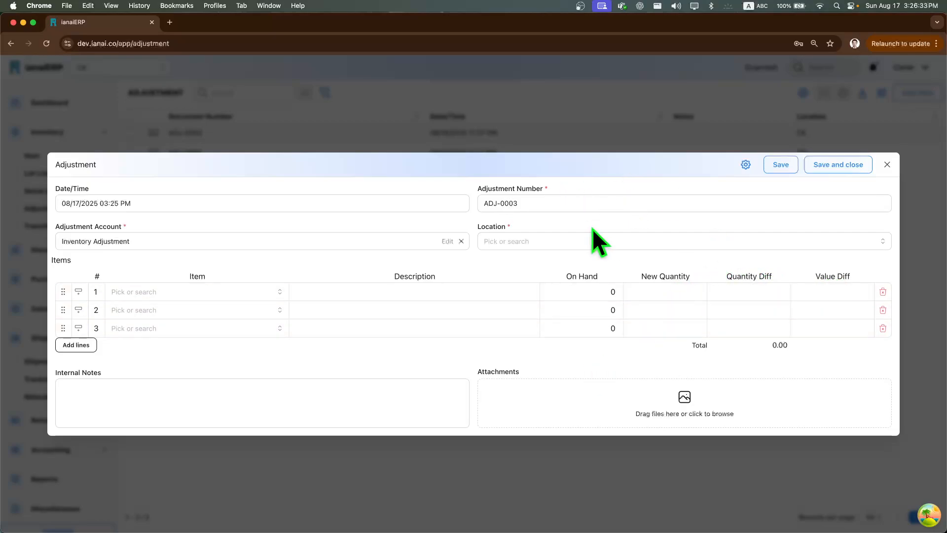
{"action": "left_click", "coordinate": [887, 165]}
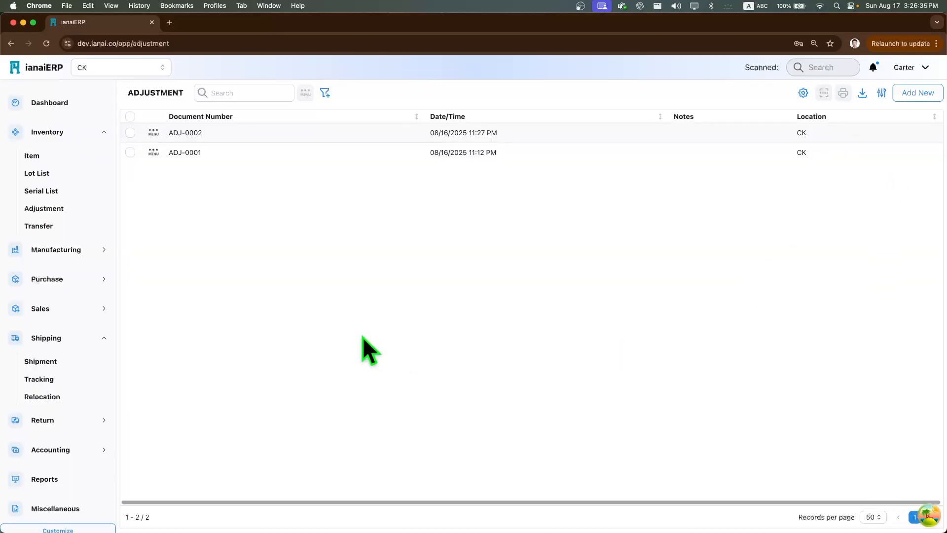
{"action": "left_click", "coordinate": [31, 156]}
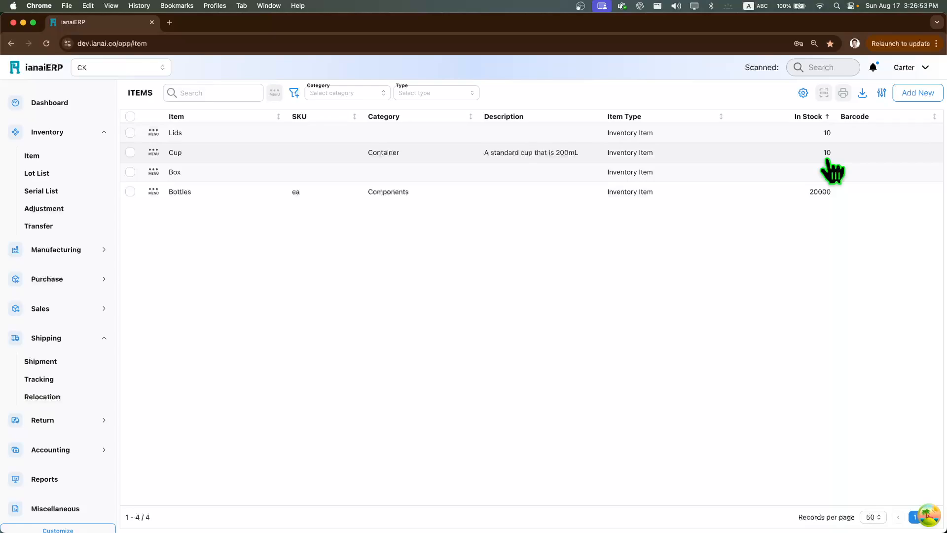
Start a new inventory adjustment with Coffee Stand as its location.
{"action": "left_click", "coordinate": [55, 209]}
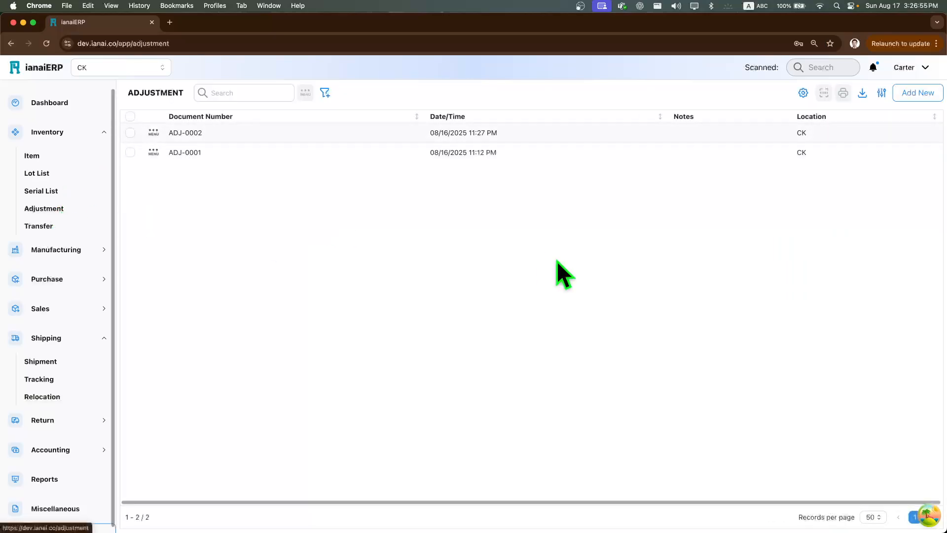
{"action": "left_click", "coordinate": [913, 93]}
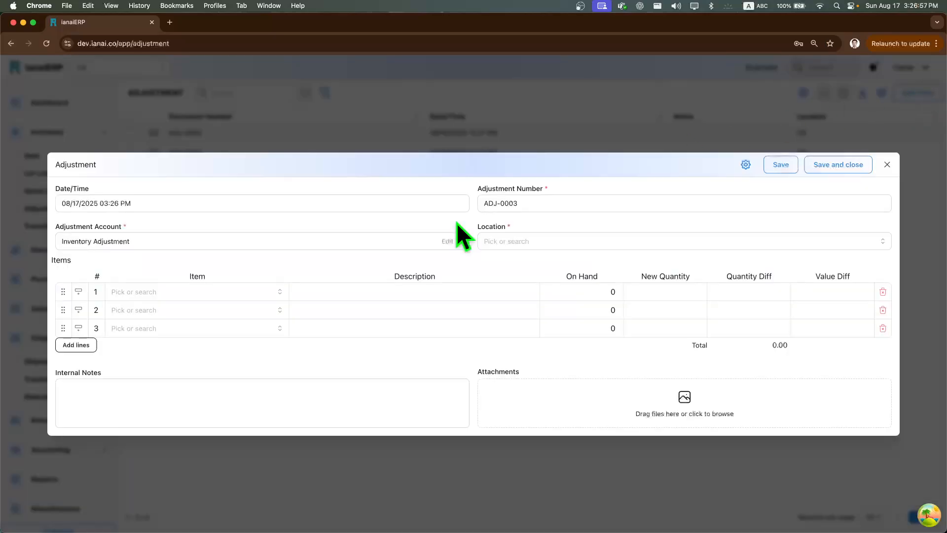
{"action": "left_click", "coordinate": [513, 241]}
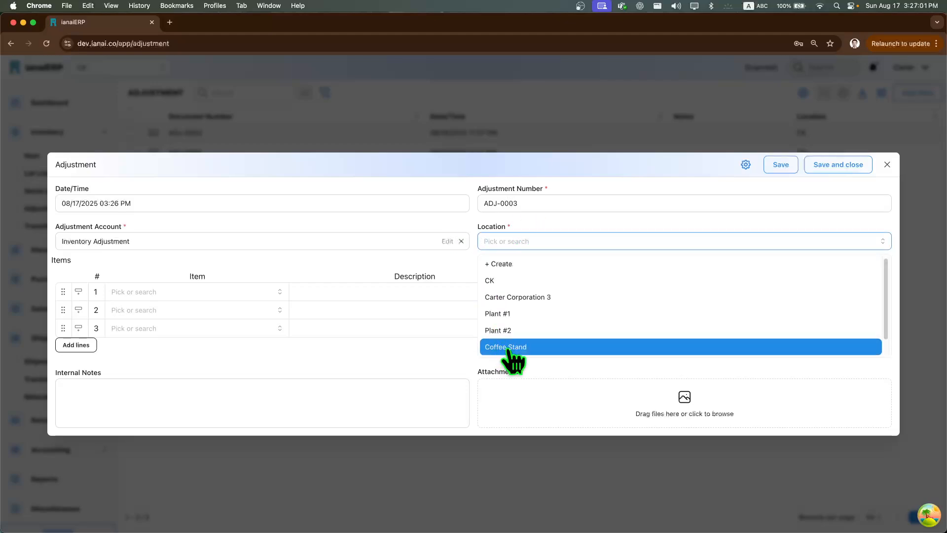
{"action": "left_click", "coordinate": [496, 347]}
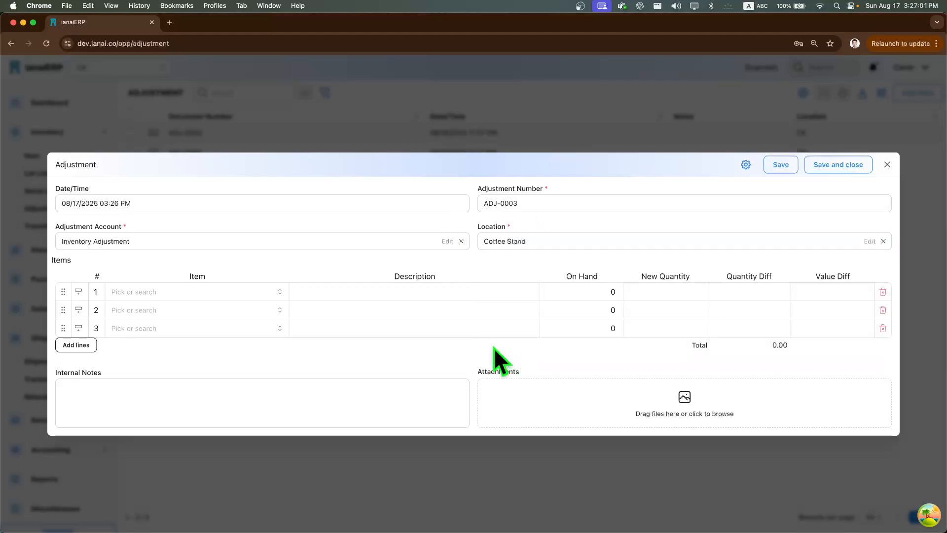
Add the Cup item with lot LOT-CUP-001 to the adjustment's first line.
{"action": "left_click", "coordinate": [265, 291]}
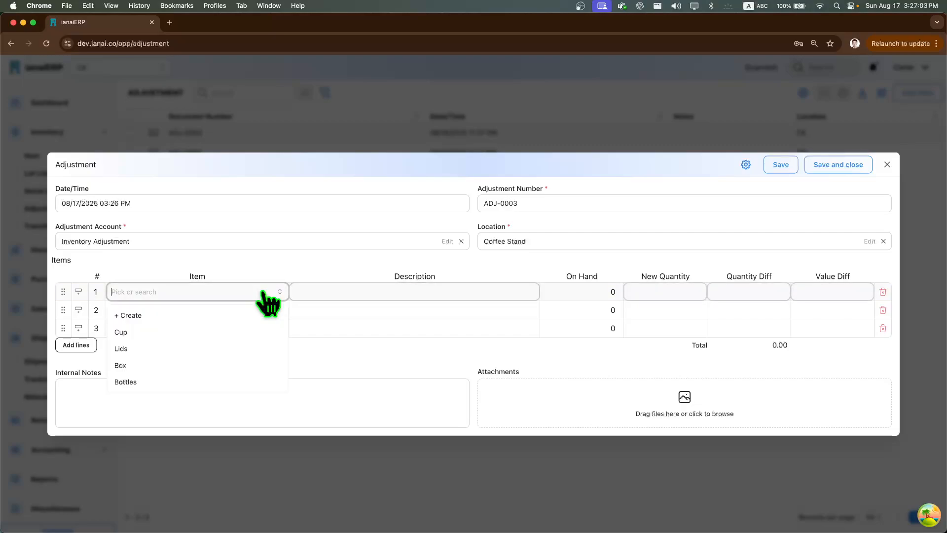
{"action": "left_click", "coordinate": [125, 336]}
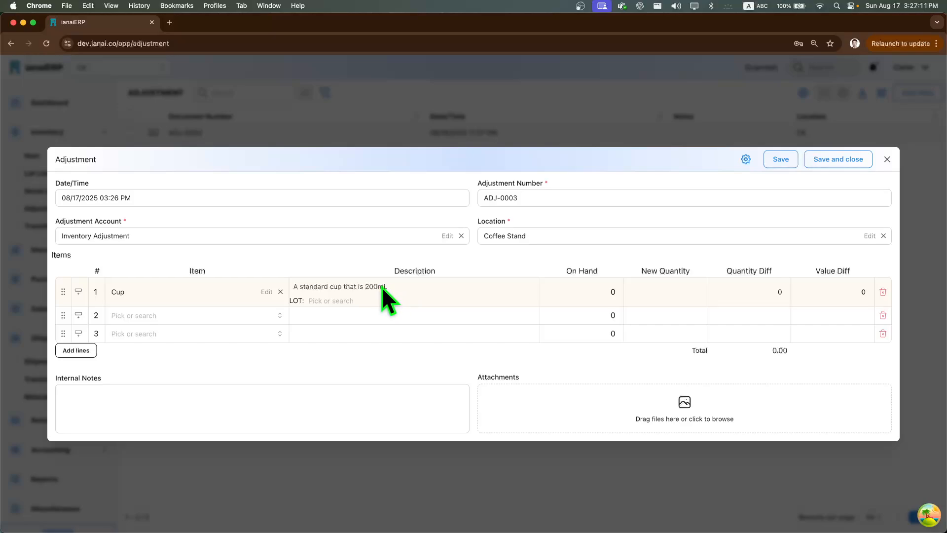
{"action": "left_click", "coordinate": [372, 301]}
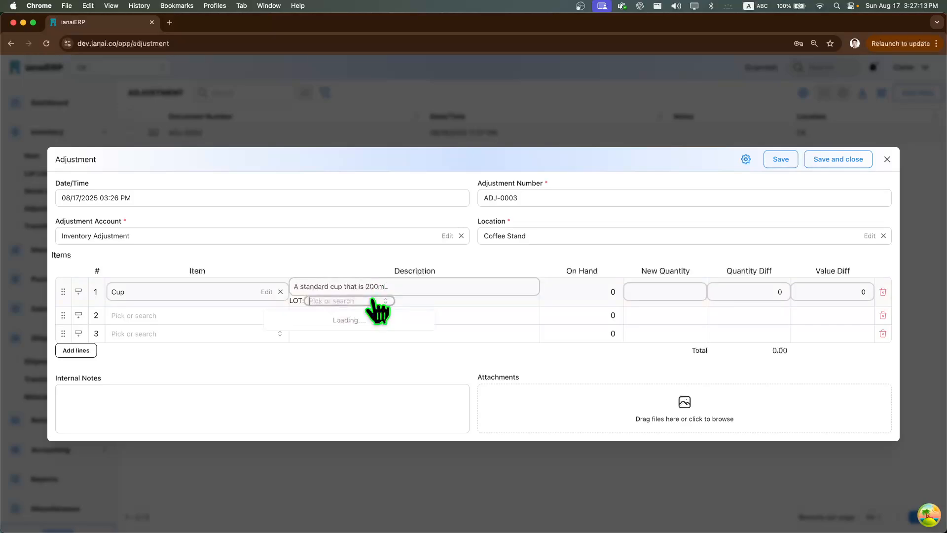
{"action": "type", "text": "LOT-CUP-001"}
{"action": "left_click", "coordinate": [280, 345]}
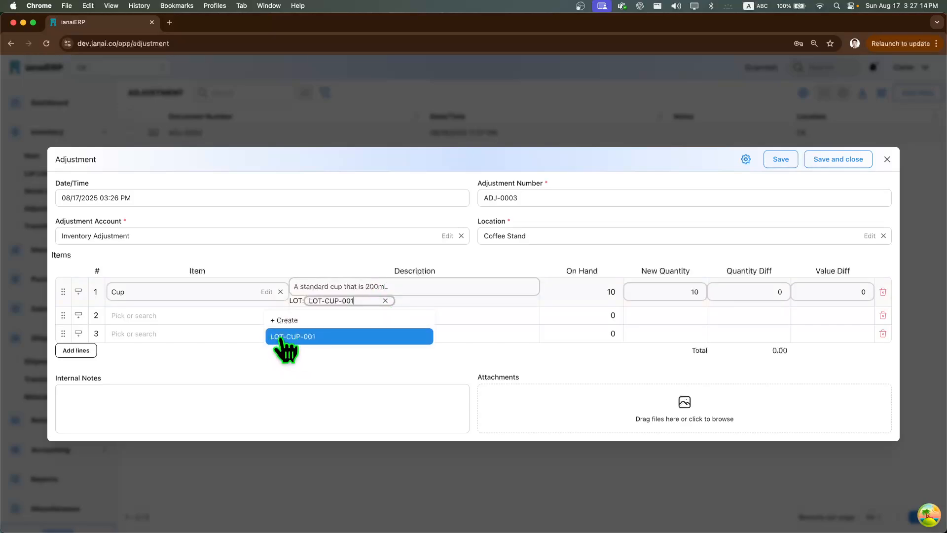
{"action": "left_click", "coordinate": [310, 337]}
{"action": "left_click", "coordinate": [338, 344]}
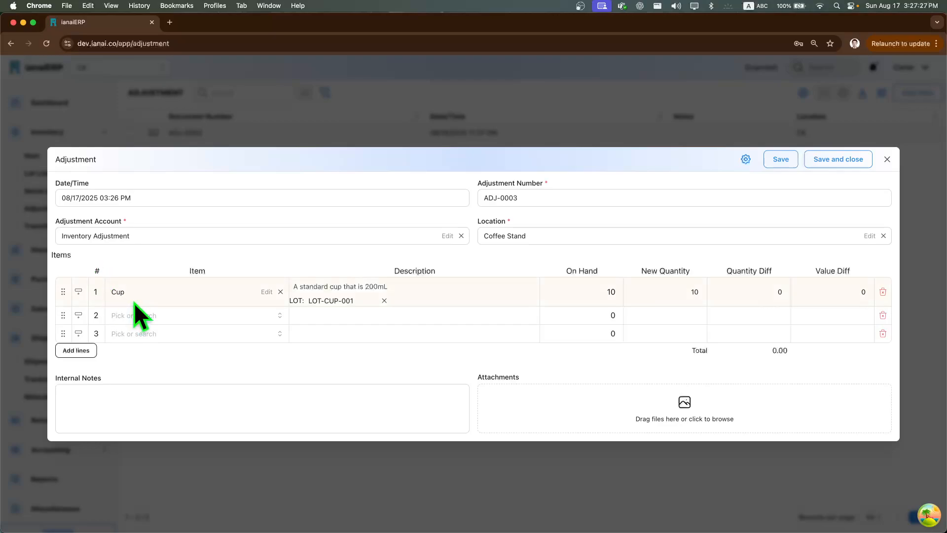
Set the Cup line's new quantity to 200, then save and close the adjustment.
{"action": "mouse_move", "coordinate": [135, 302]}
{"action": "left_click", "coordinate": [671, 293]}
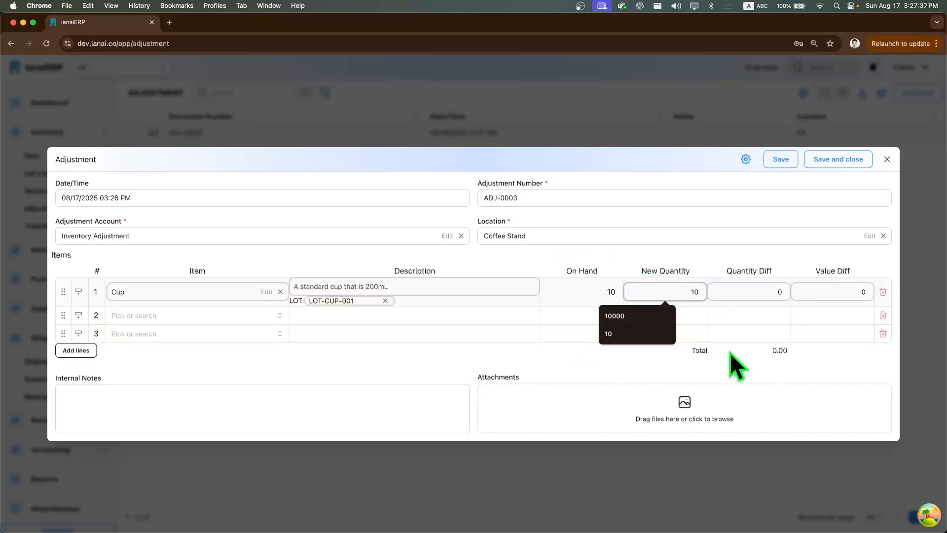
{"action": "key", "text": "super+a"}
{"action": "type", "text": "200"}
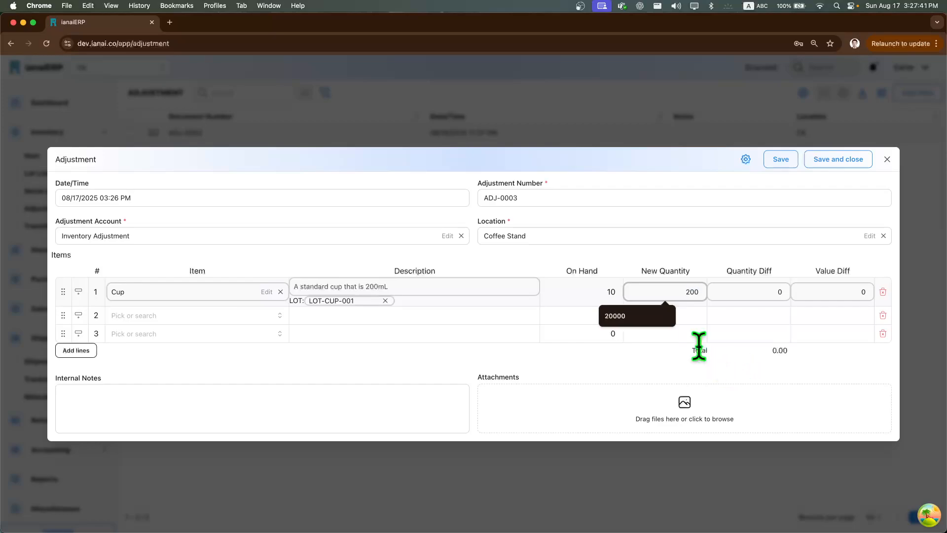
{"action": "left_click", "coordinate": [665, 368]}
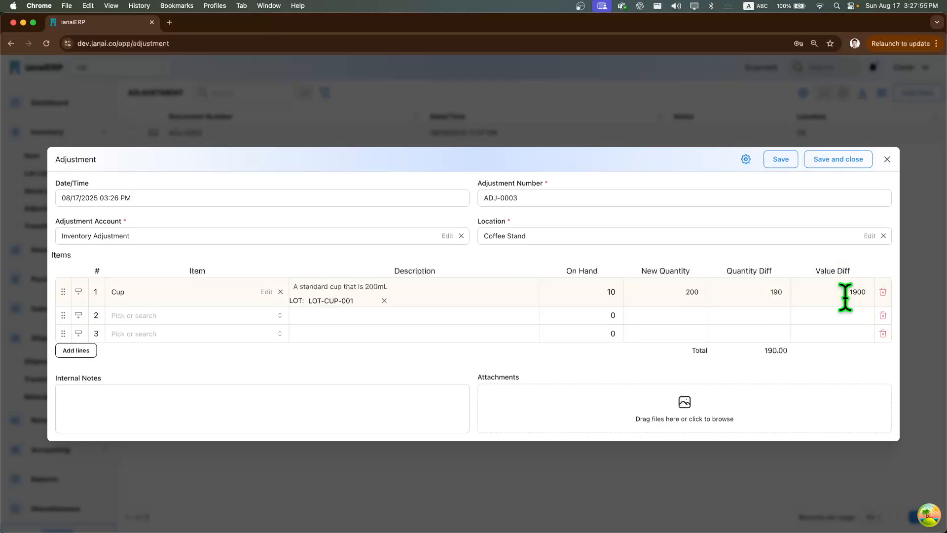
{"action": "left_click", "coordinate": [840, 159]}
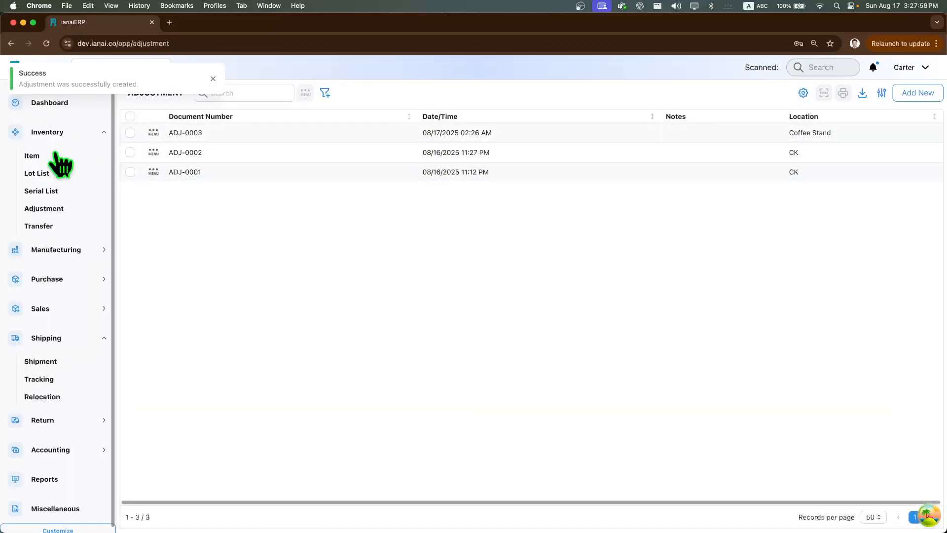
Examine the Cup item's record, including its general, shipping, inventory and attribute details, and close it without changes.
{"action": "left_click", "coordinate": [52, 157]}
{"action": "left_click", "coordinate": [205, 173]}
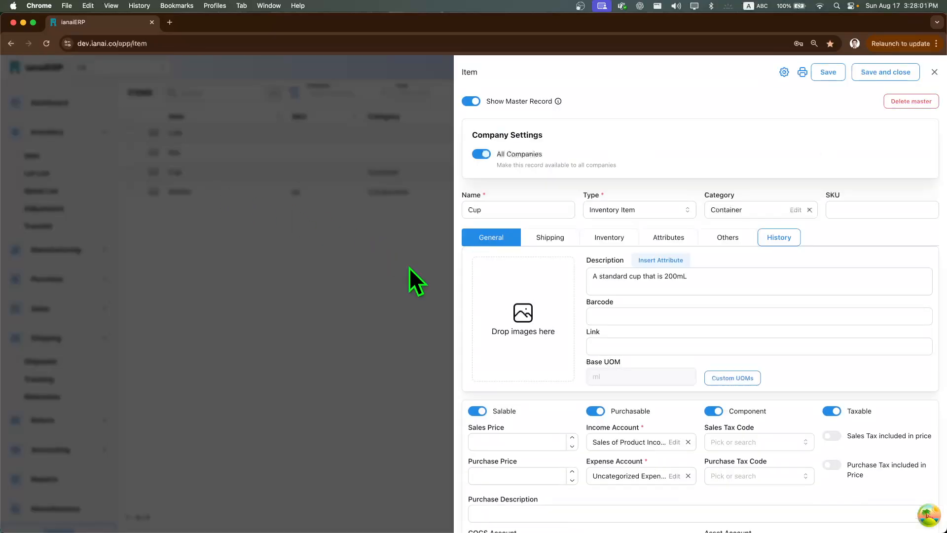
{"action": "scroll", "coordinate": [554, 384], "scroll_direction": "down", "scroll_amount": 1}
{"action": "left_click", "coordinate": [572, 201]}
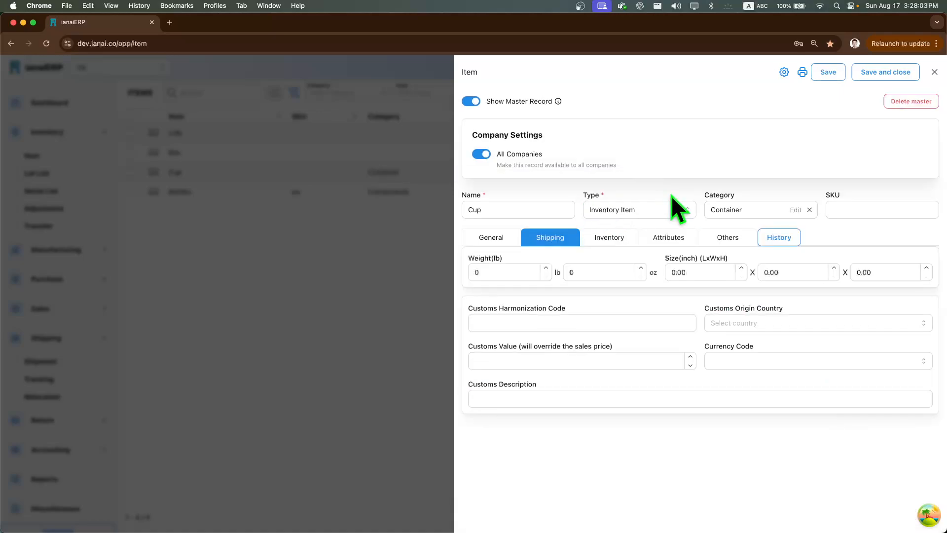
{"action": "left_click", "coordinate": [669, 238]}
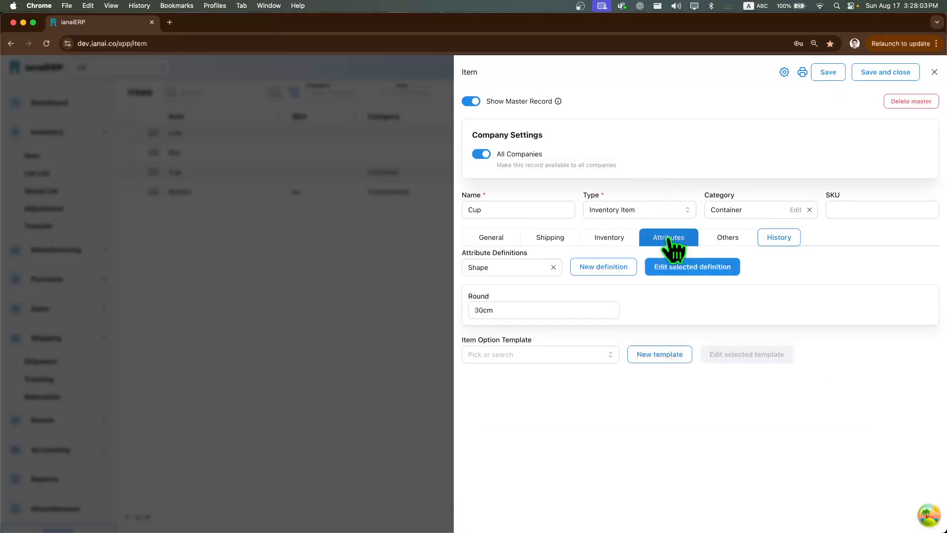
{"action": "left_click", "coordinate": [508, 239]}
{"action": "scroll", "coordinate": [572, 399], "scroll_direction": "down", "scroll_amount": 1}
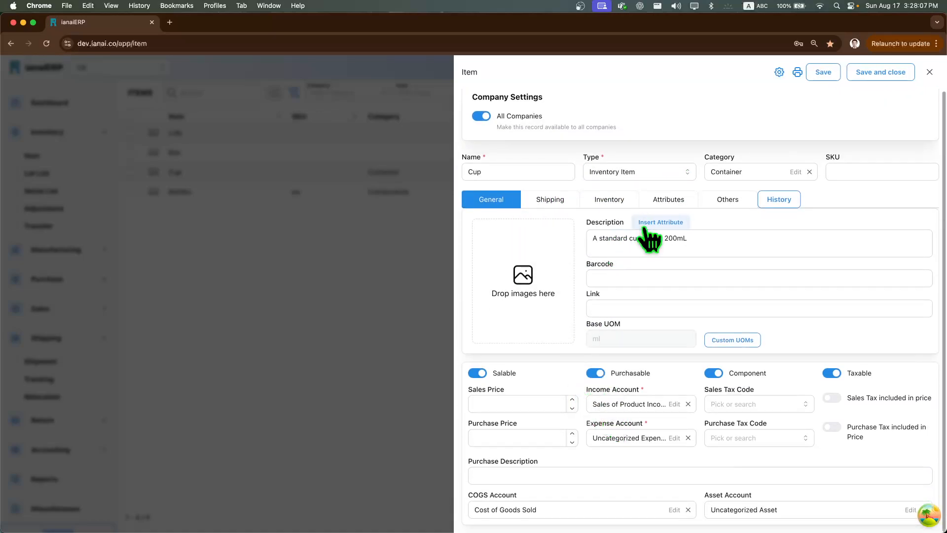
{"action": "left_click", "coordinate": [546, 199]}
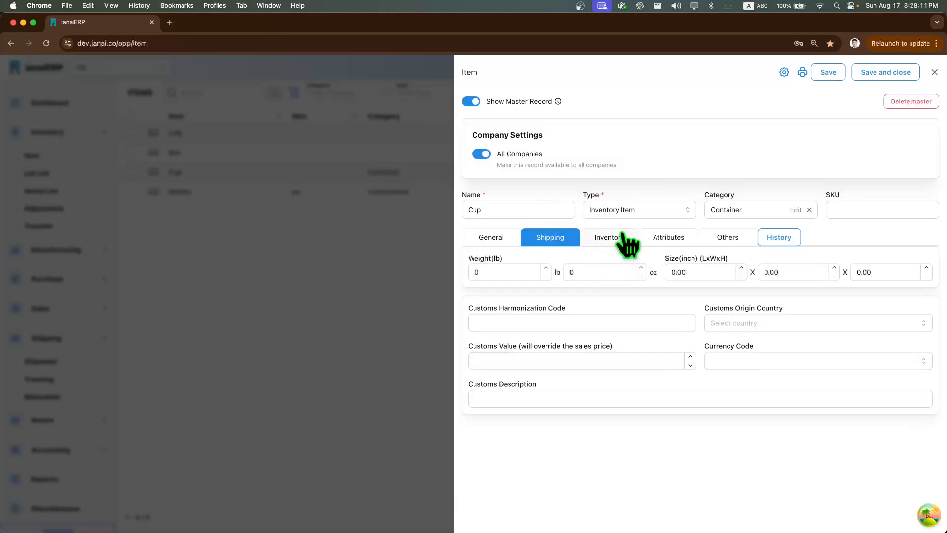
{"action": "left_click", "coordinate": [621, 237]}
{"action": "scroll", "coordinate": [661, 315], "scroll_direction": "down", "scroll_amount": 1}
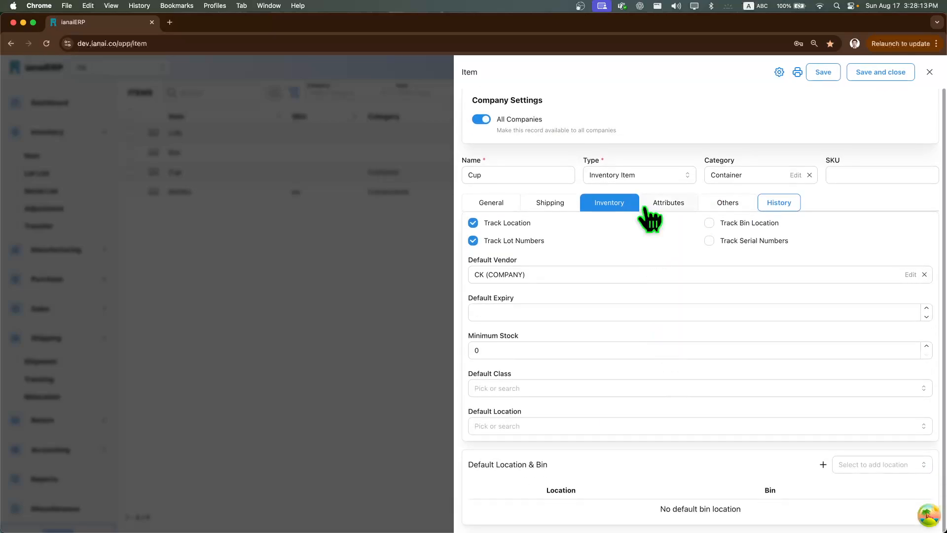
{"action": "left_click", "coordinate": [661, 205]}
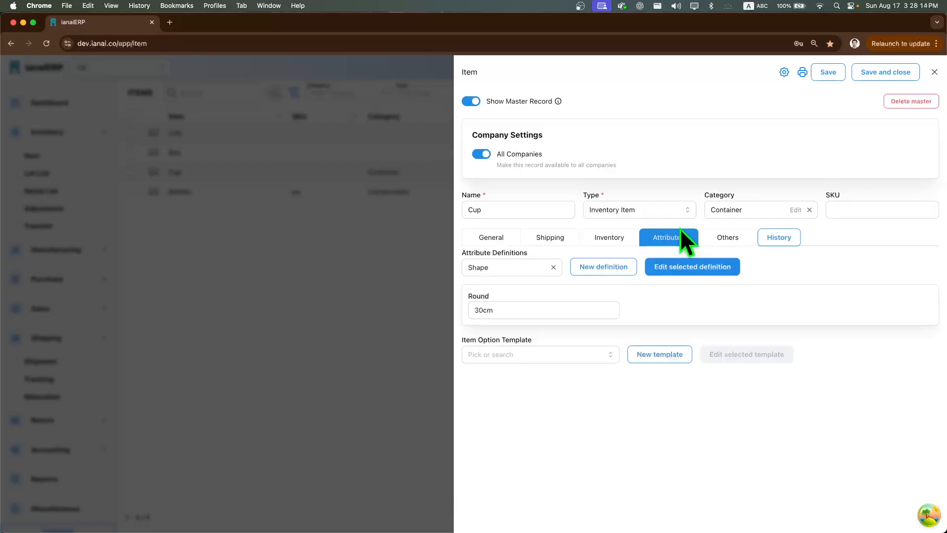
{"action": "left_click", "coordinate": [730, 240]}
{"action": "left_click", "coordinate": [476, 235]}
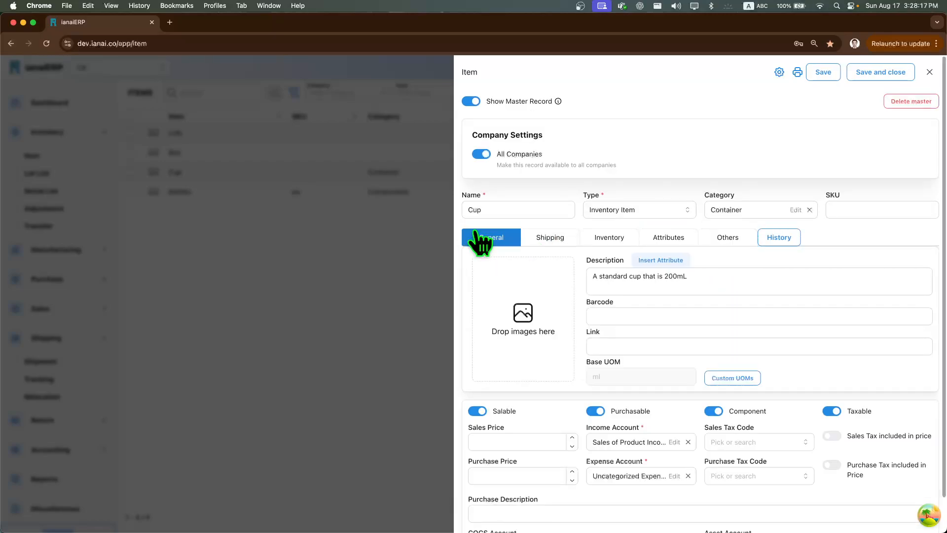
{"action": "scroll", "coordinate": [577, 355], "scroll_direction": "down", "scroll_amount": 1}
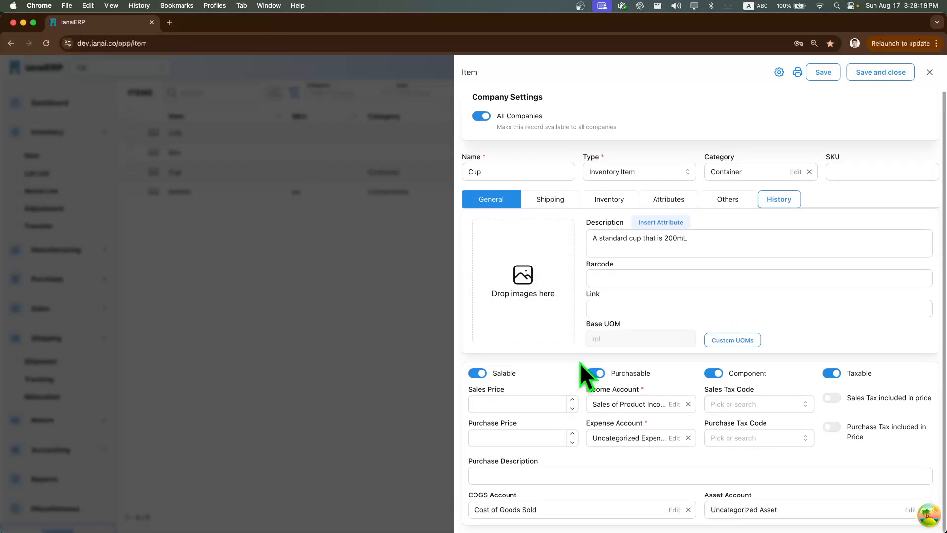
{"action": "scroll", "coordinate": [690, 148], "scroll_direction": "up", "scroll_amount": 1}
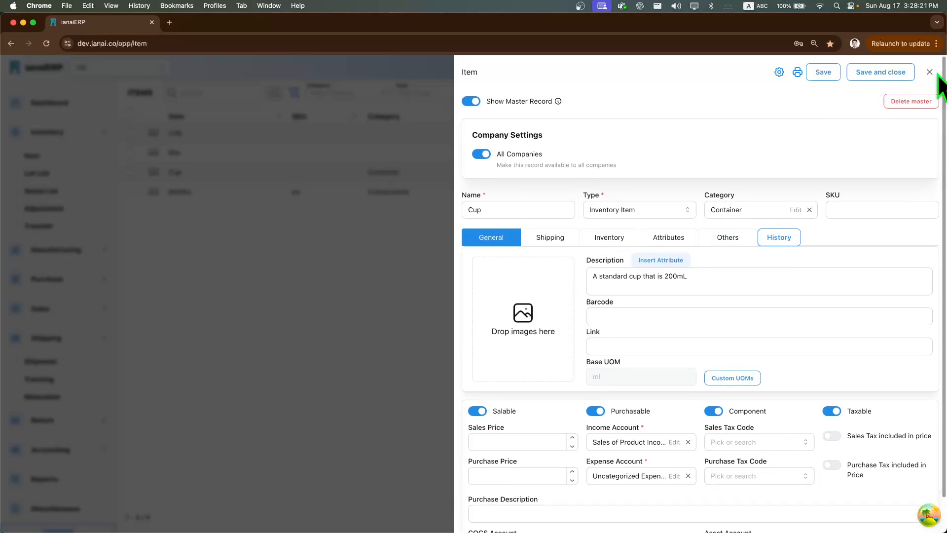
{"action": "left_click", "coordinate": [929, 72]}
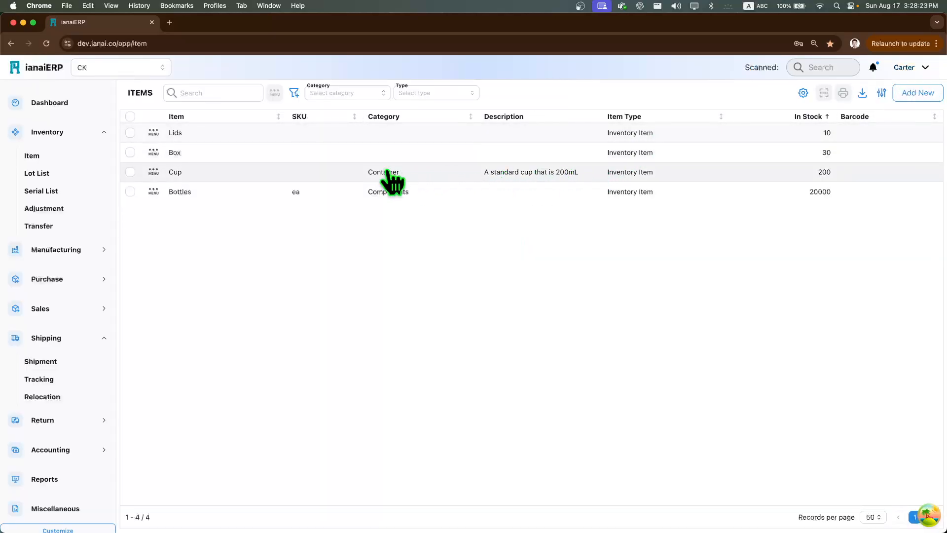
Examine the Cup item's stock history for quantity changes, costs and locations, and close it.
{"action": "left_click", "coordinate": [153, 170]}
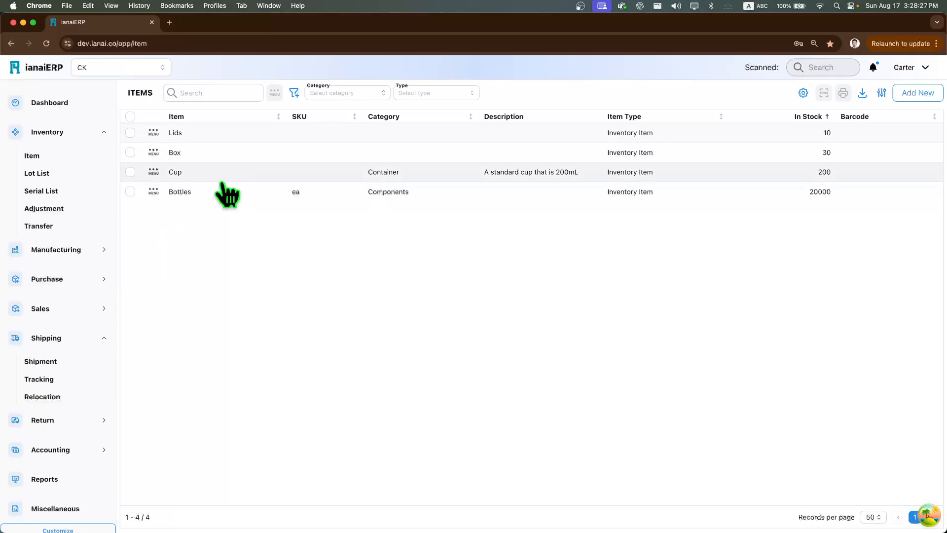
{"action": "left_click", "coordinate": [157, 172]}
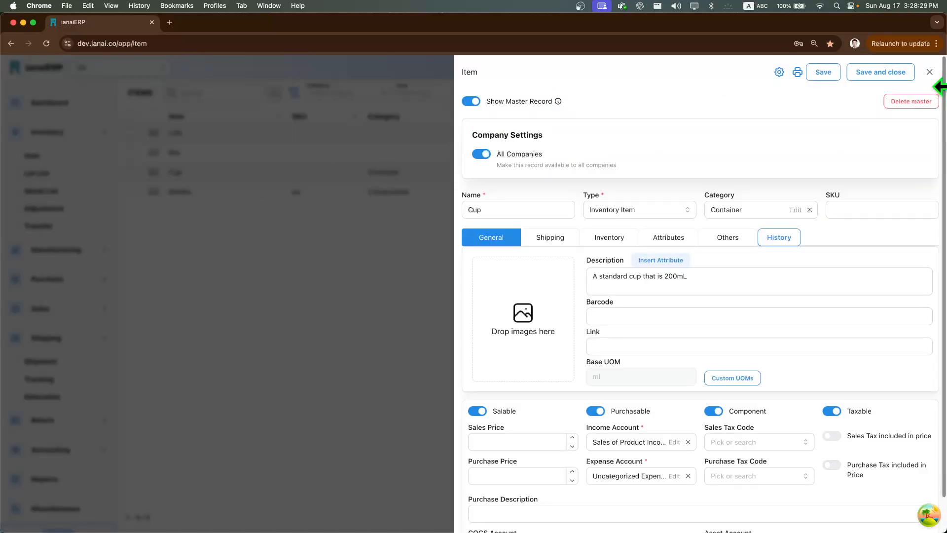
{"action": "left_click", "coordinate": [929, 72]}
{"action": "left_click", "coordinate": [154, 172]}
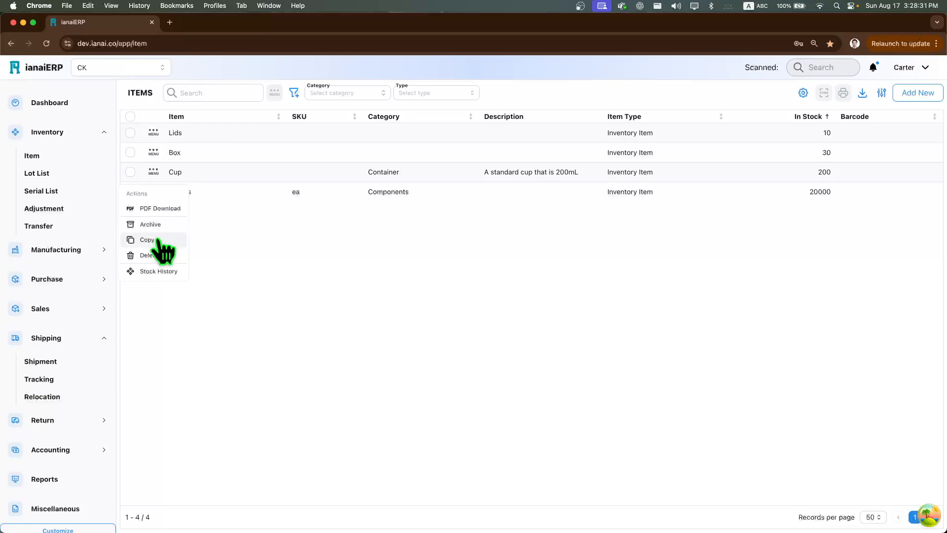
{"action": "left_click", "coordinate": [160, 270]}
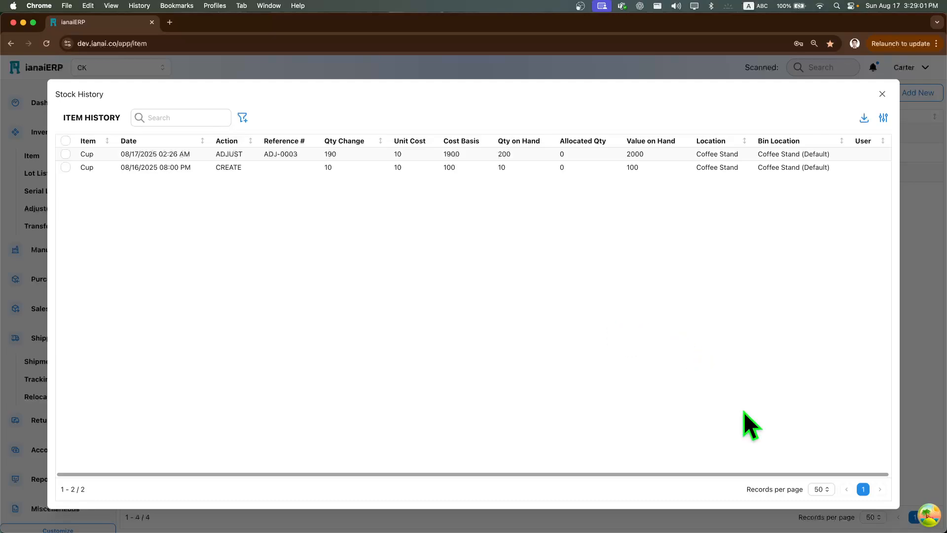
{"action": "left_click", "coordinate": [883, 95]}
Reopen adjustment ADJ-0003 from the list of inventory adjustments.
{"action": "left_click", "coordinate": [44, 207]}
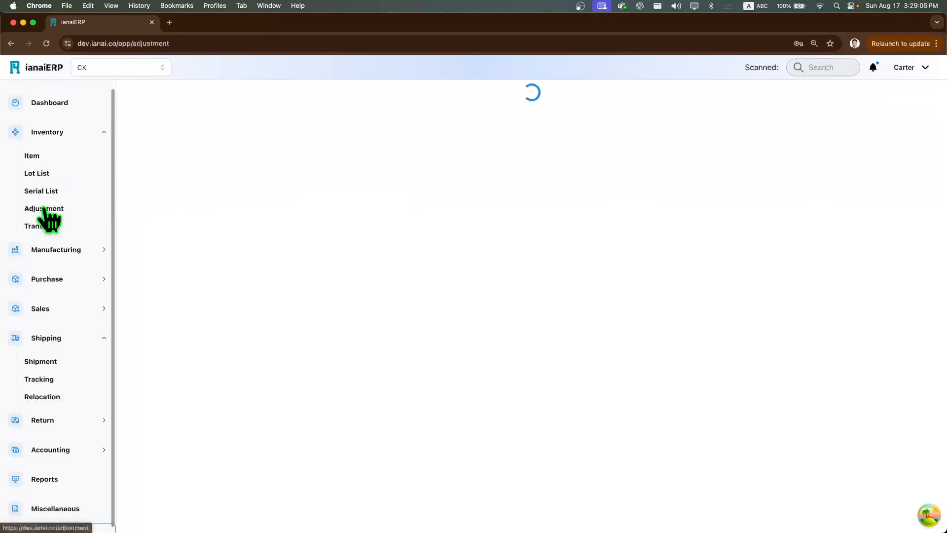
{"action": "left_click", "coordinate": [235, 132]}
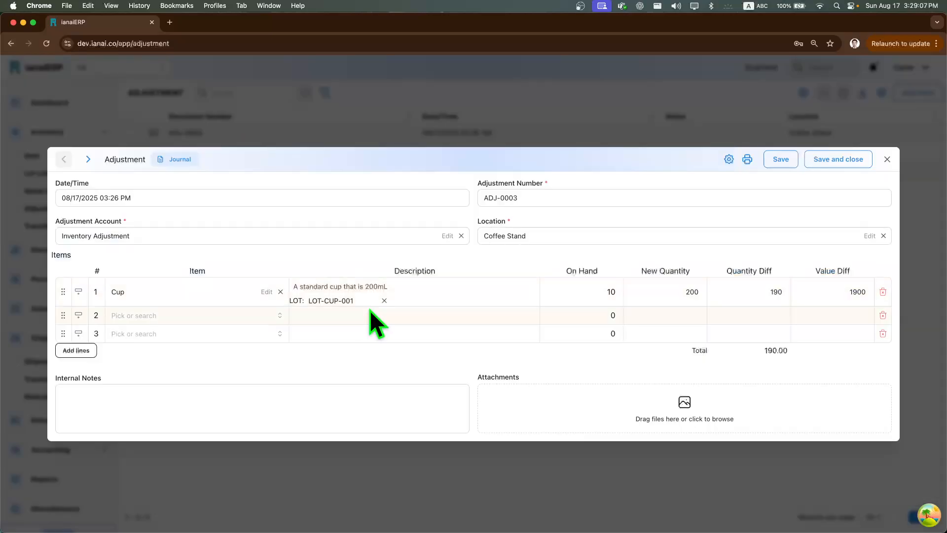